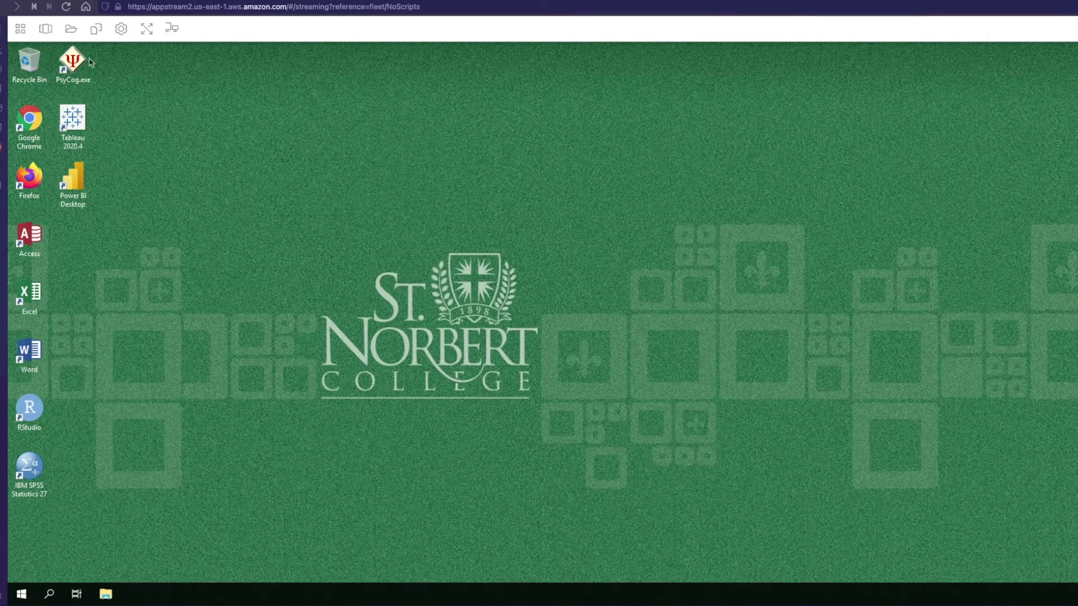
- Add Google Drive as storage from My Files with the school account, opening Google sign-in
click(69, 31)
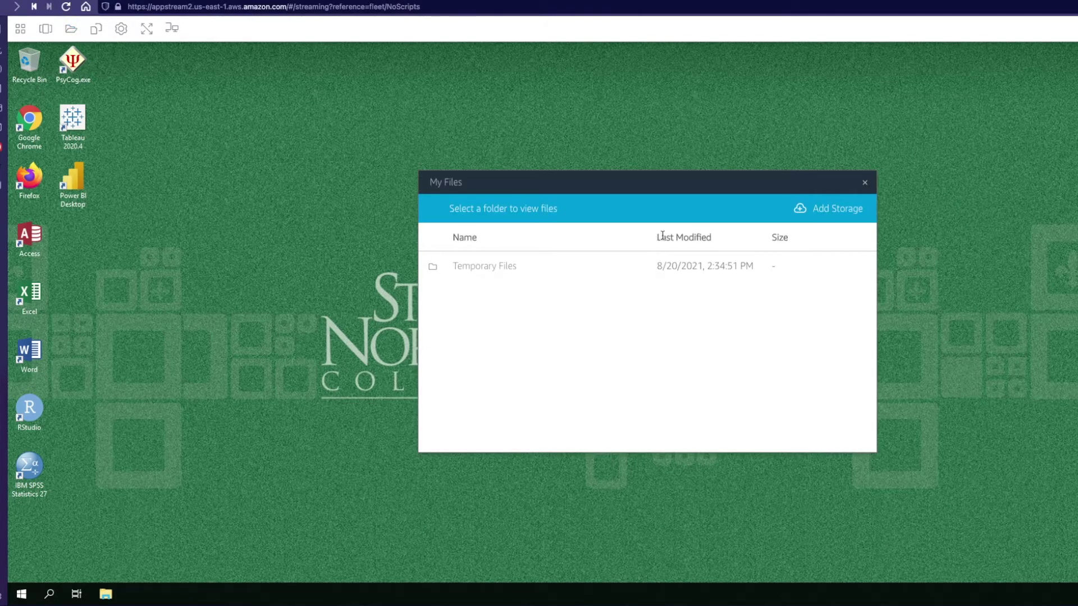
click(835, 213)
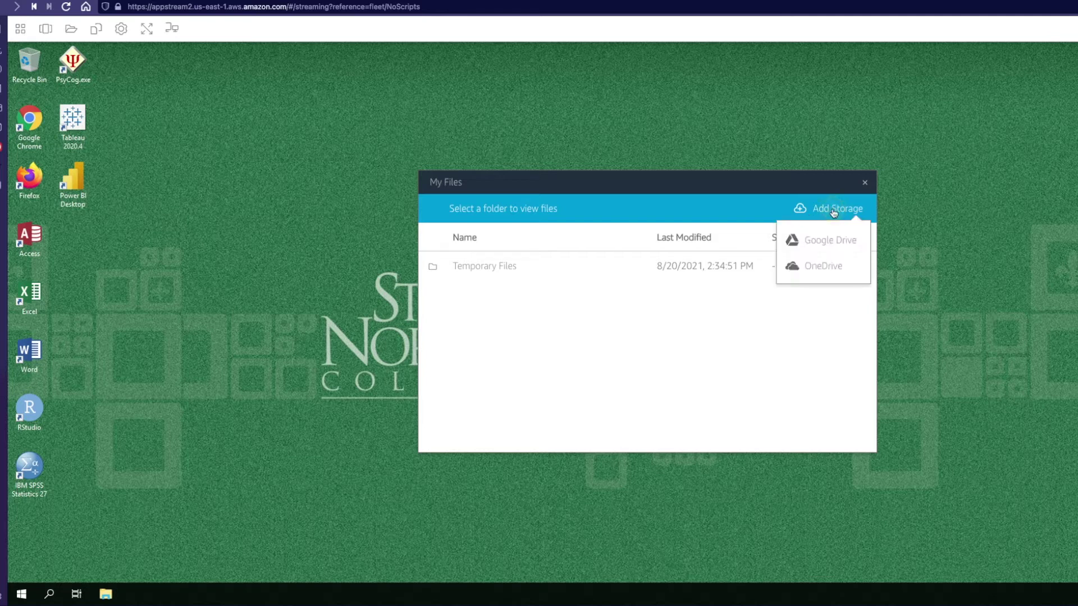
click(826, 240)
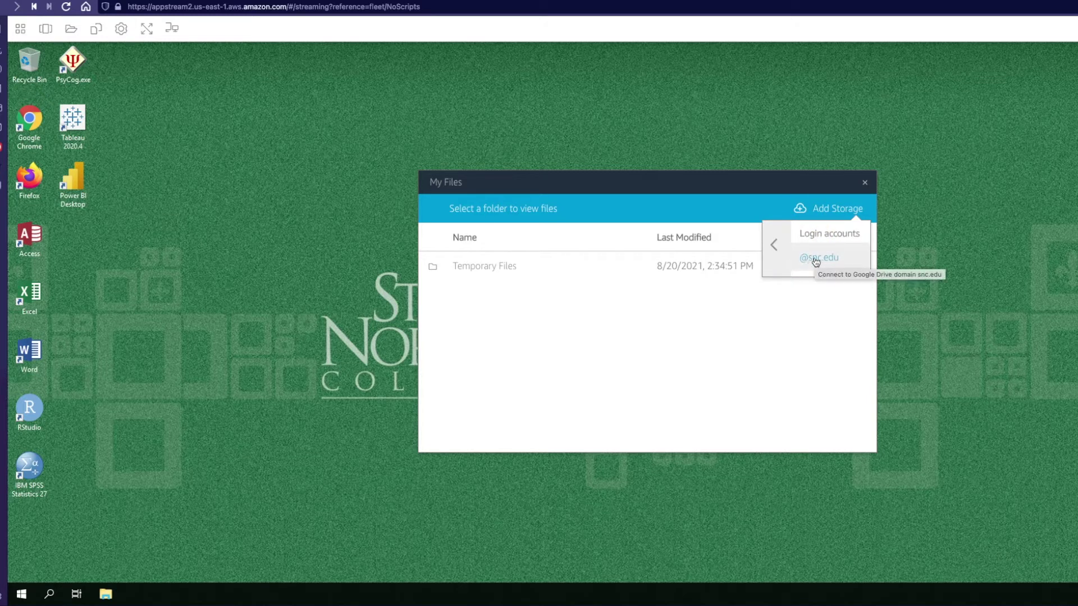
click(817, 260)
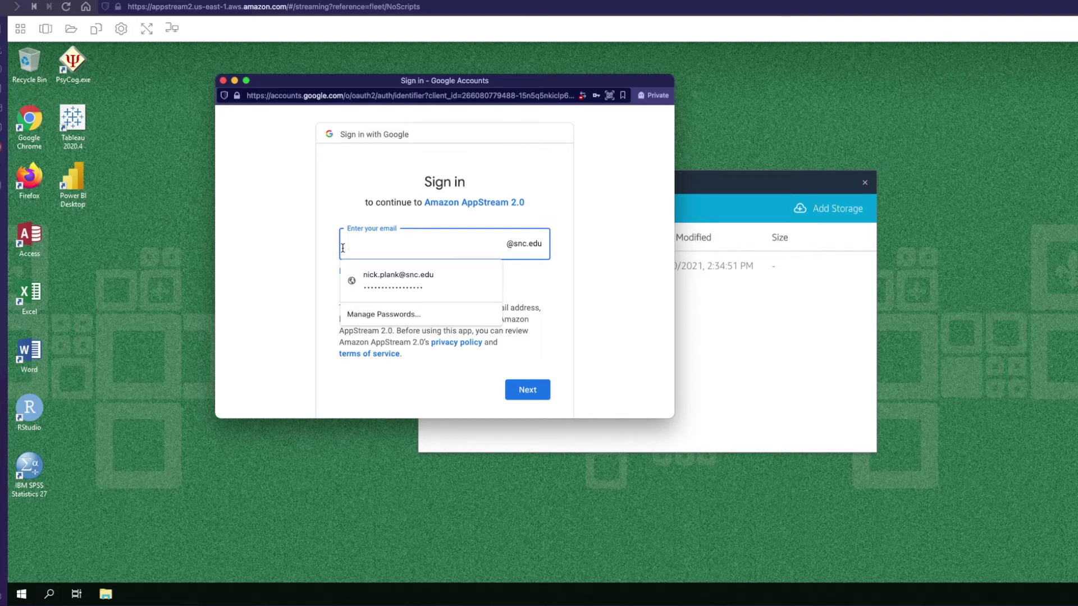
- Sign in to Google with the test student's e-mail username and password, then grant access
key(Return)
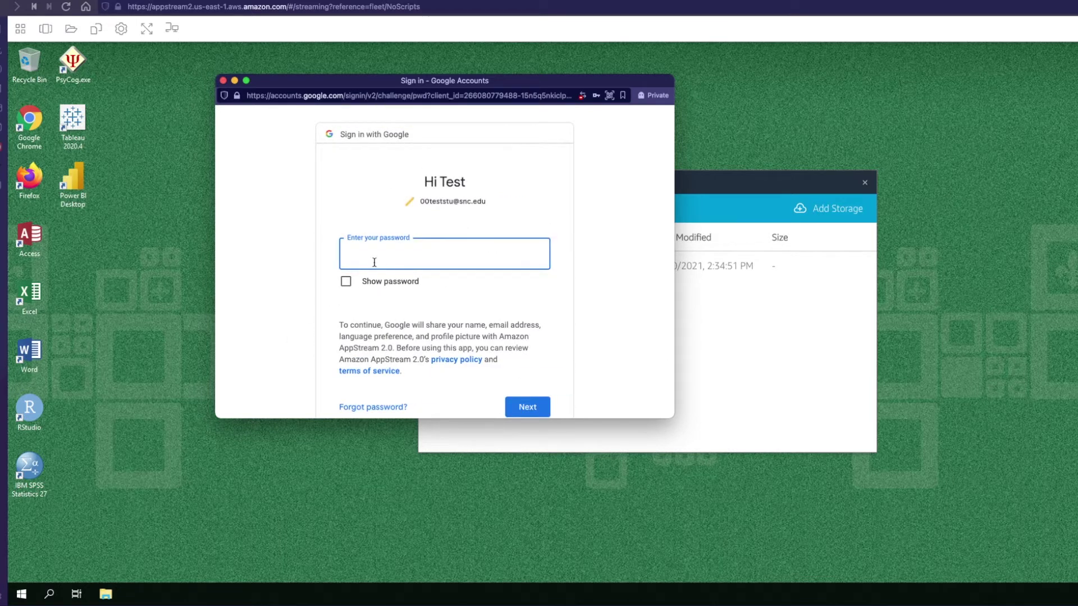
text(•••••••••••••••••••••••)
key(Return)
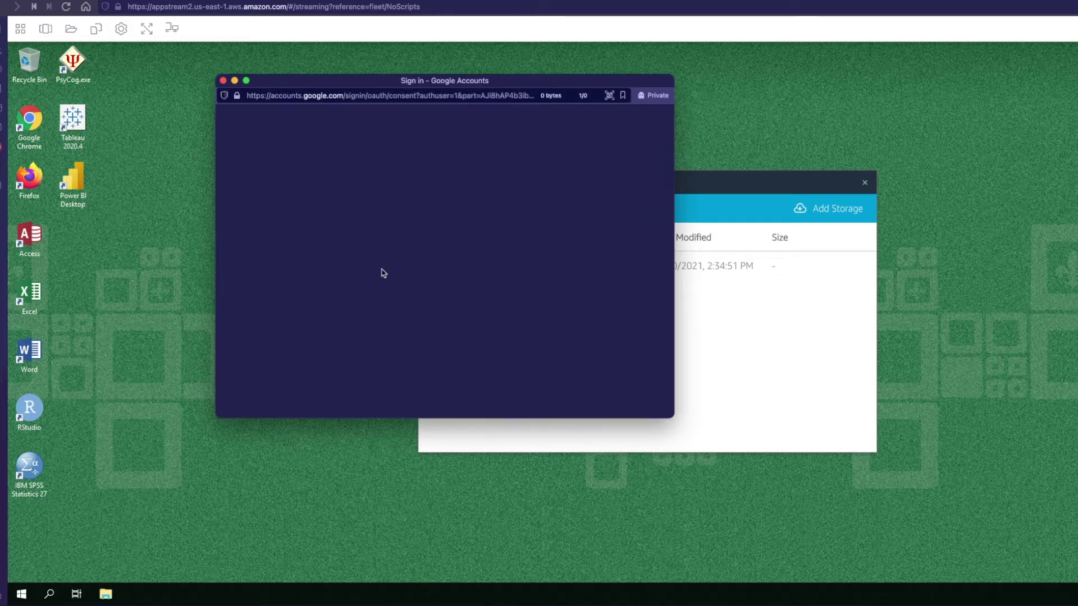
scroll(378, 306, down, 3)
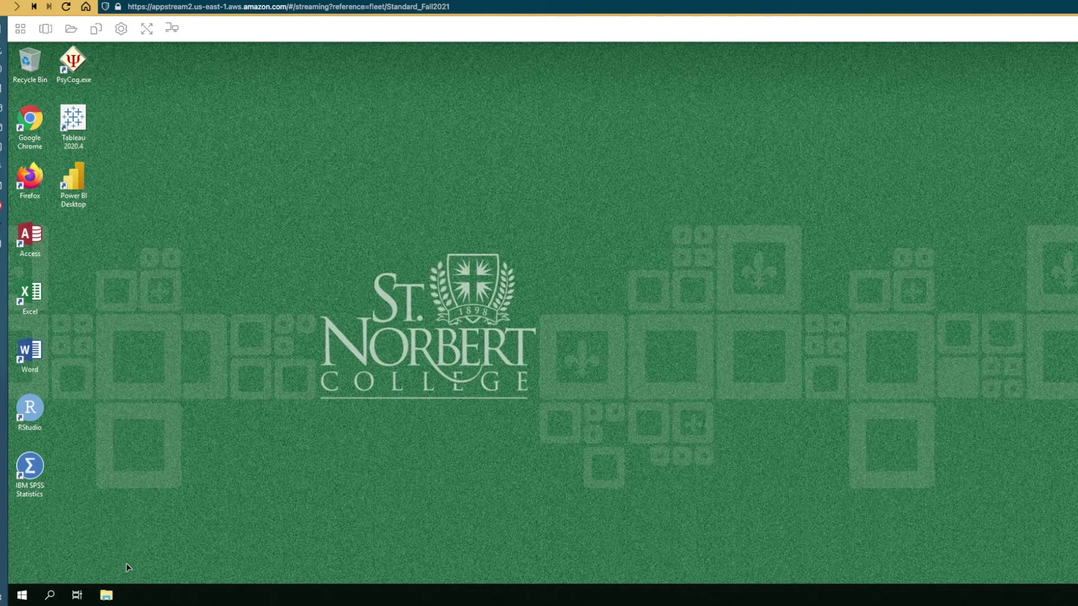
- Open File Explorer and show Google Drive's folders under This PC
click(108, 596)
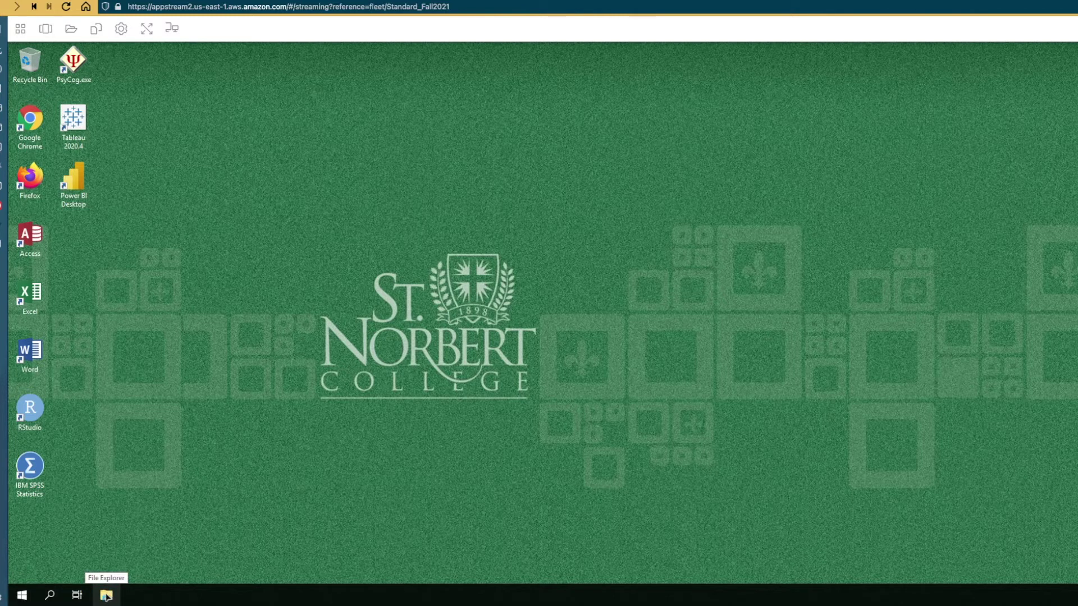
click(106, 596)
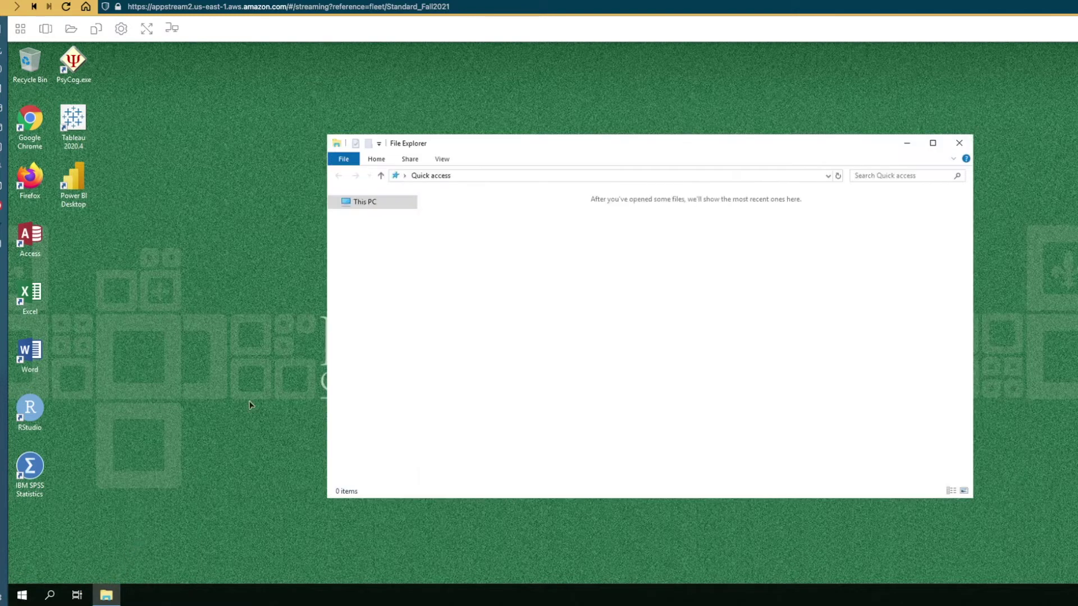
click(334, 205)
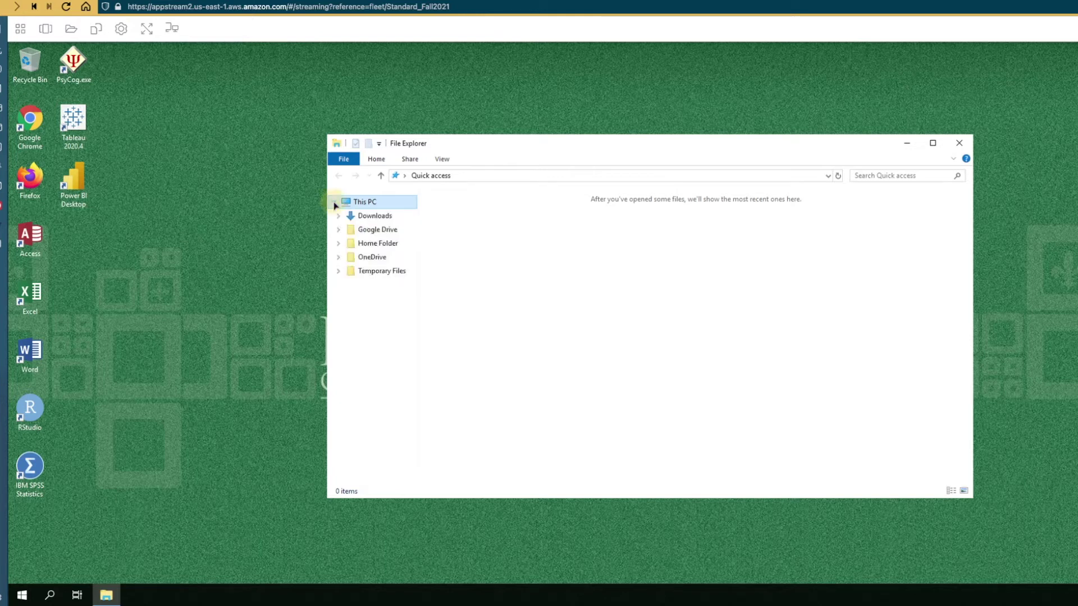
click(385, 232)
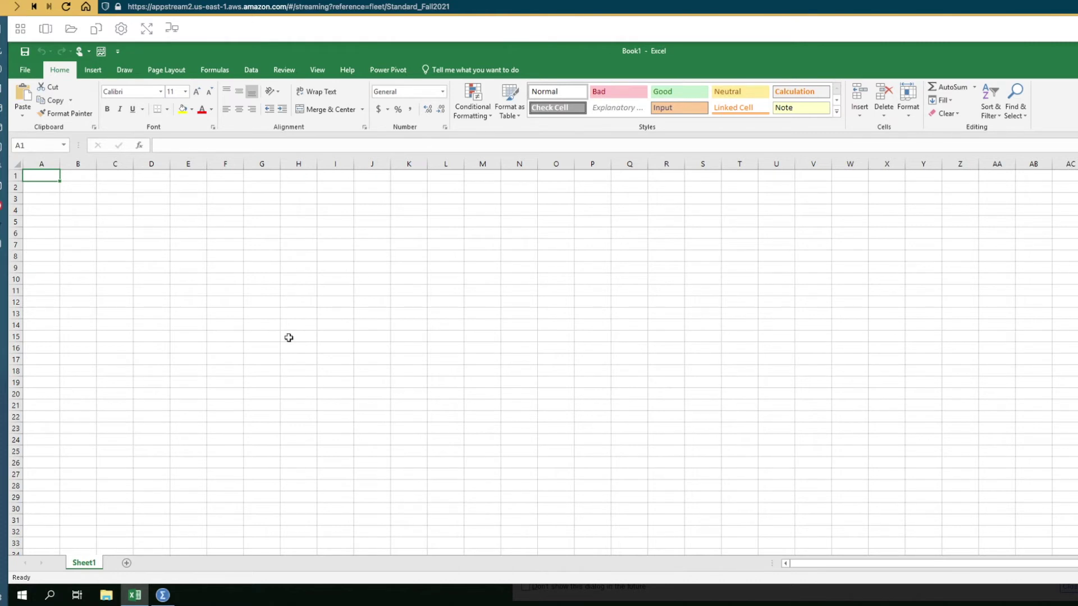
- Enter Test in cell A1 and bring up the Save As browse dialog
click(43, 176)
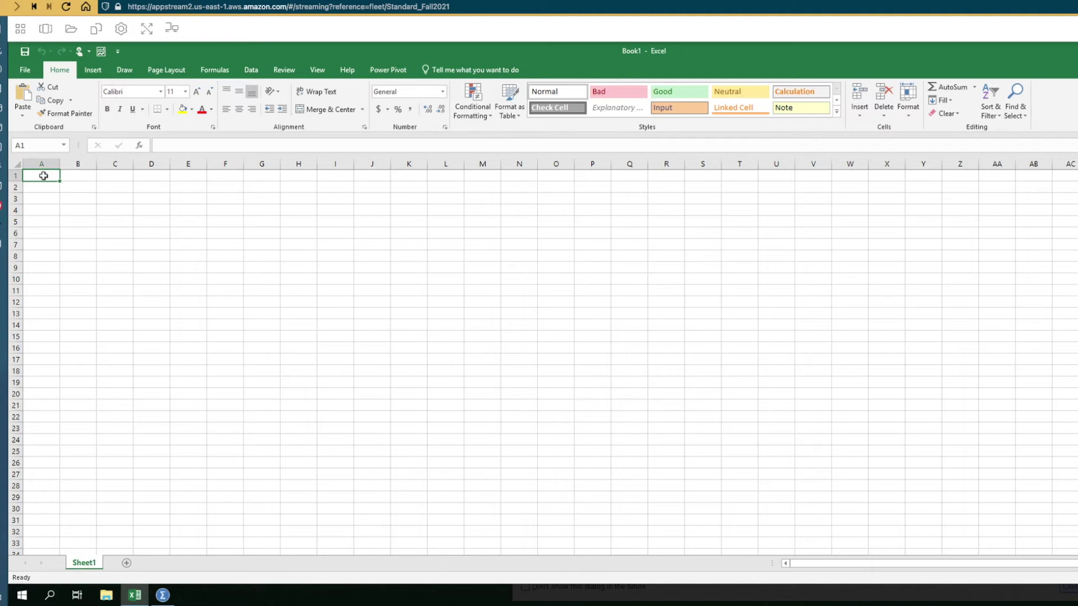
text(Test)
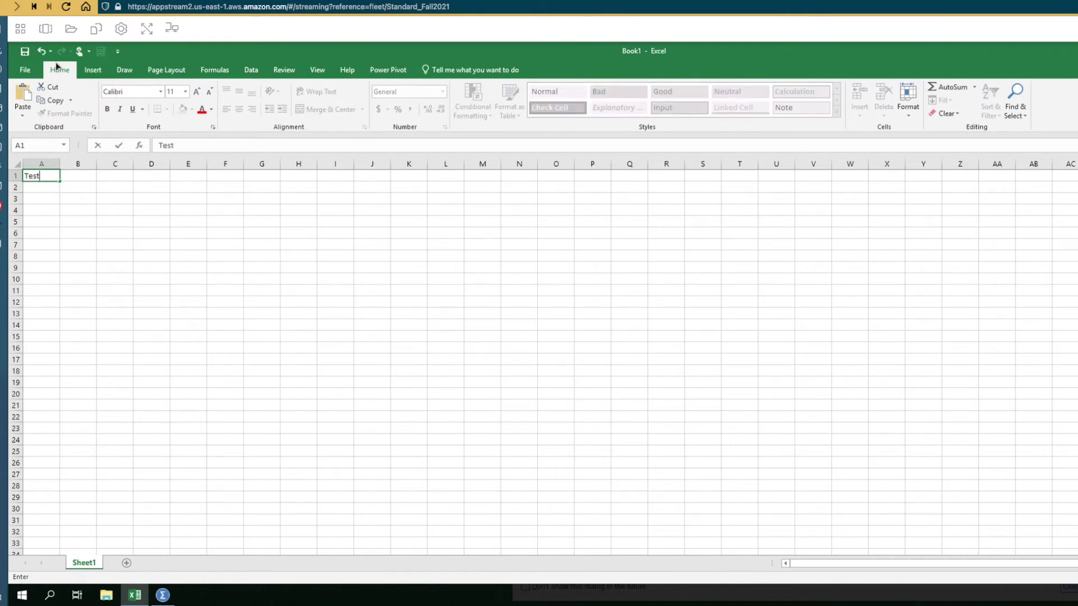
click(26, 71)
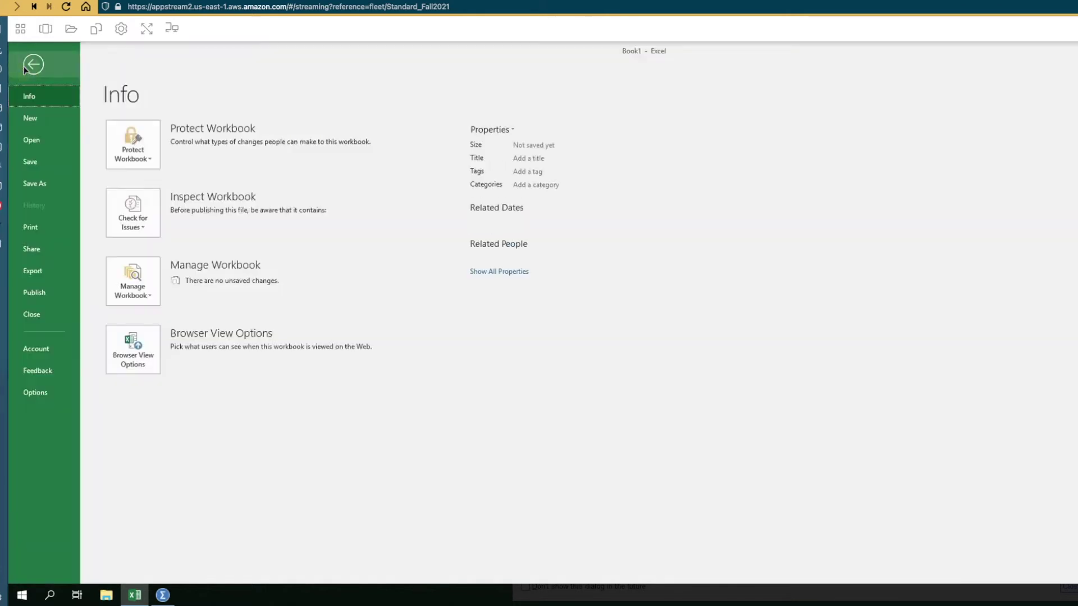
click(29, 183)
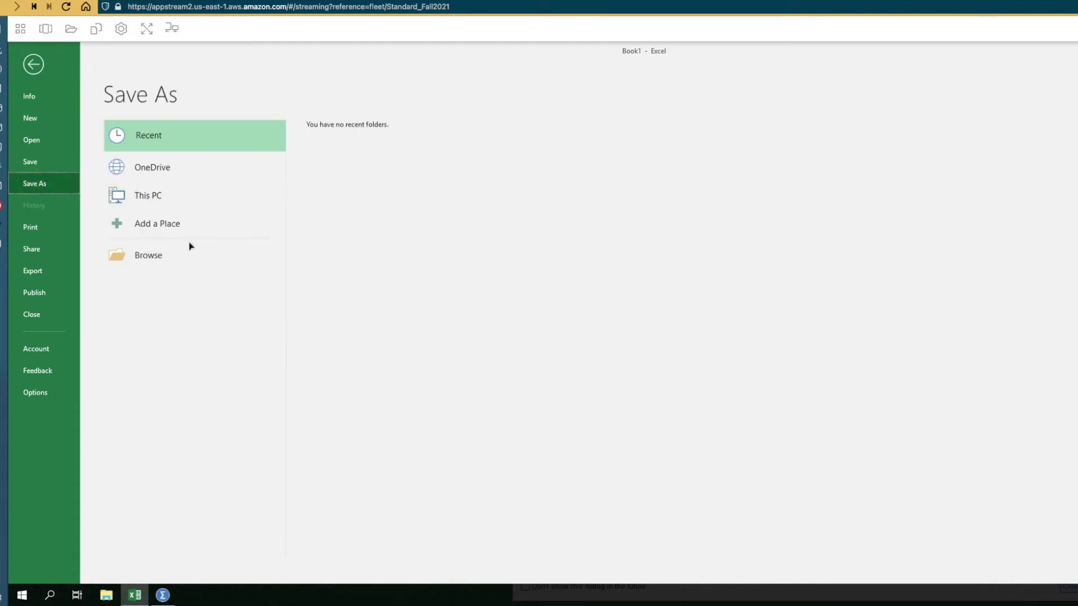
click(153, 257)
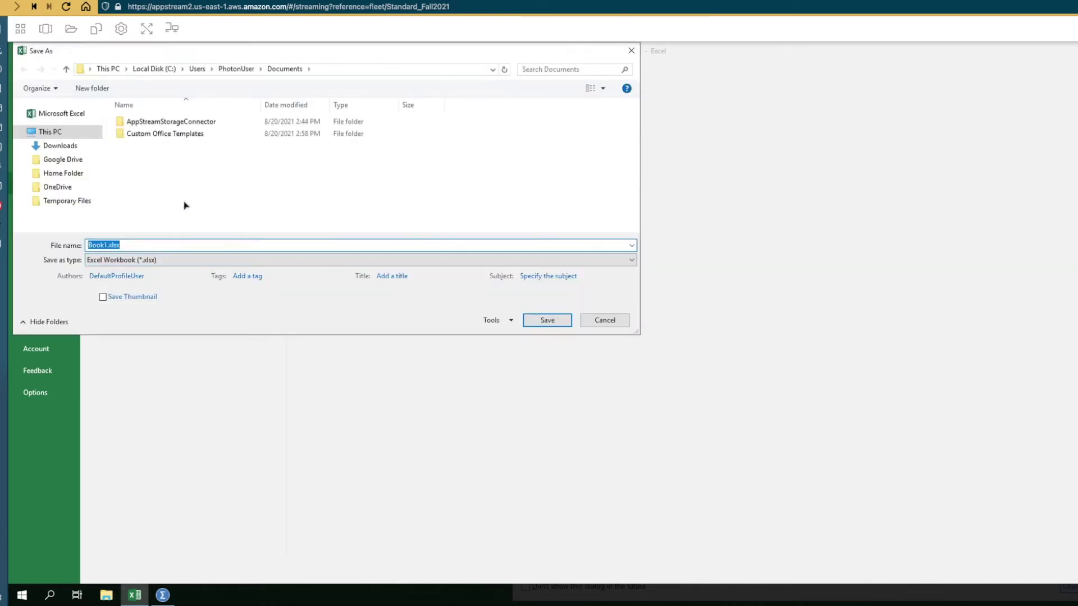
- Target Google Drive's My Drive folder and rename the file to Assignment1
click(57, 162)
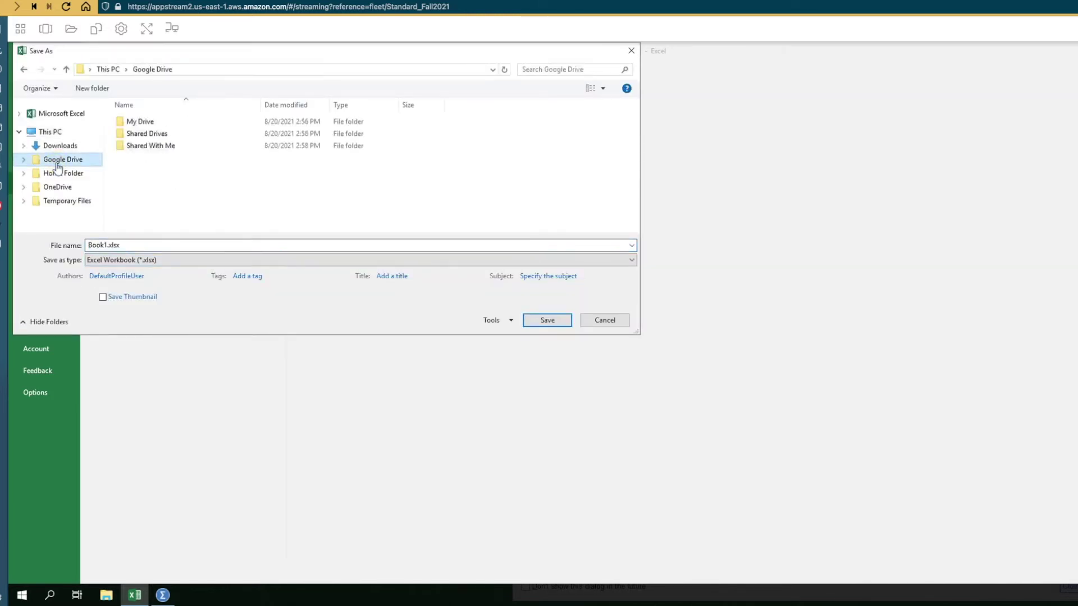
click(160, 124)
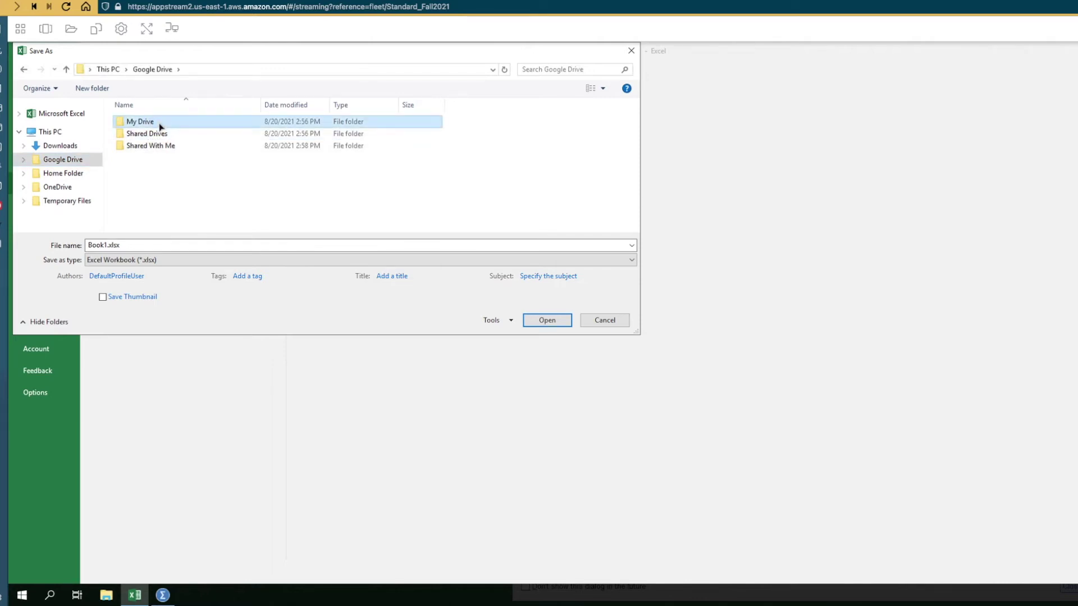
double_click(160, 124)
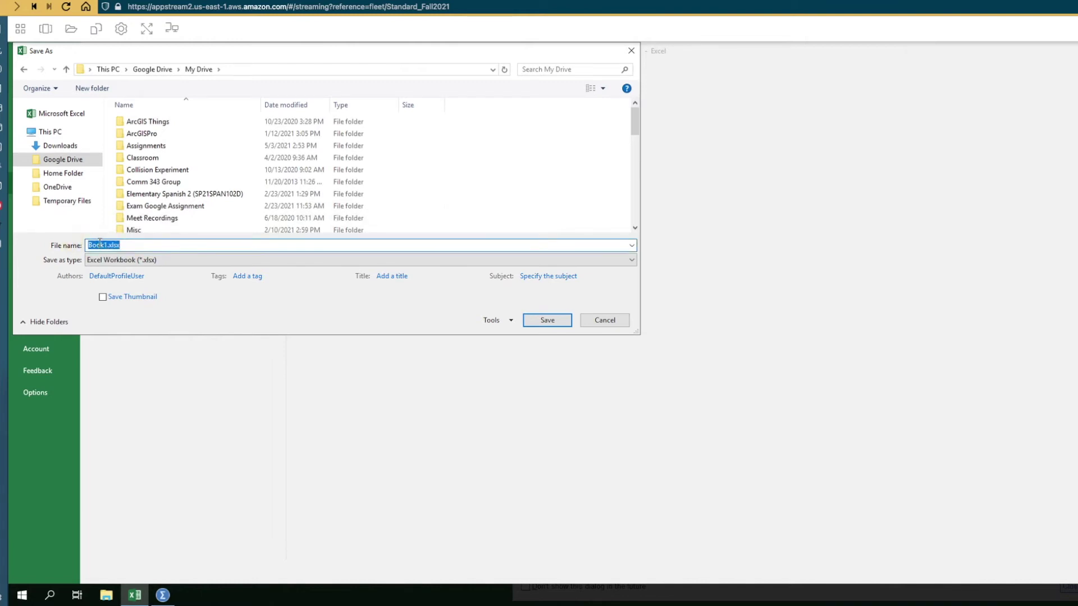
click(111, 245)
drag(104, 245, 50, 231)
text(Assignment)
- Save the workbook into My Drive, then enter Test in SPSS's first data cell
click(547, 320)
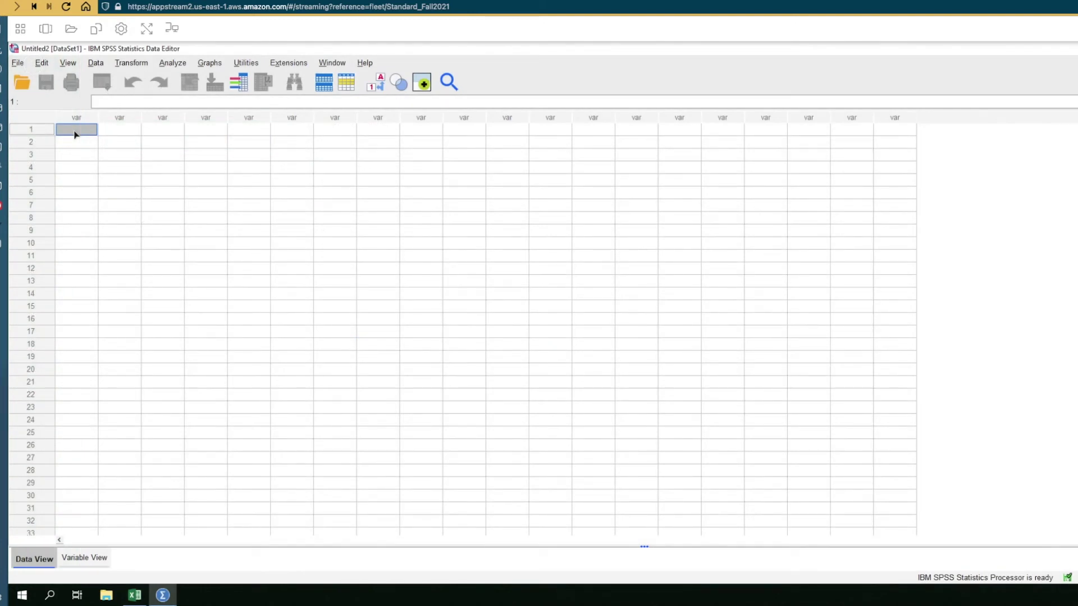
text(Test)
click(84, 154)
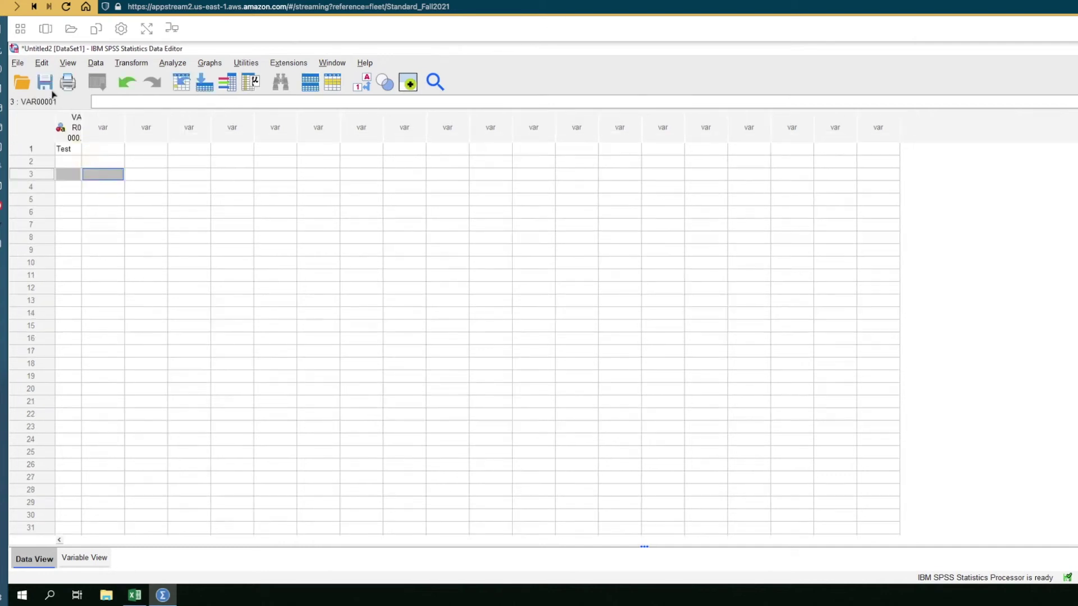
- Save the SPSS data as SPSSAssignment1 in Google Drive's My Drive folder
click(45, 84)
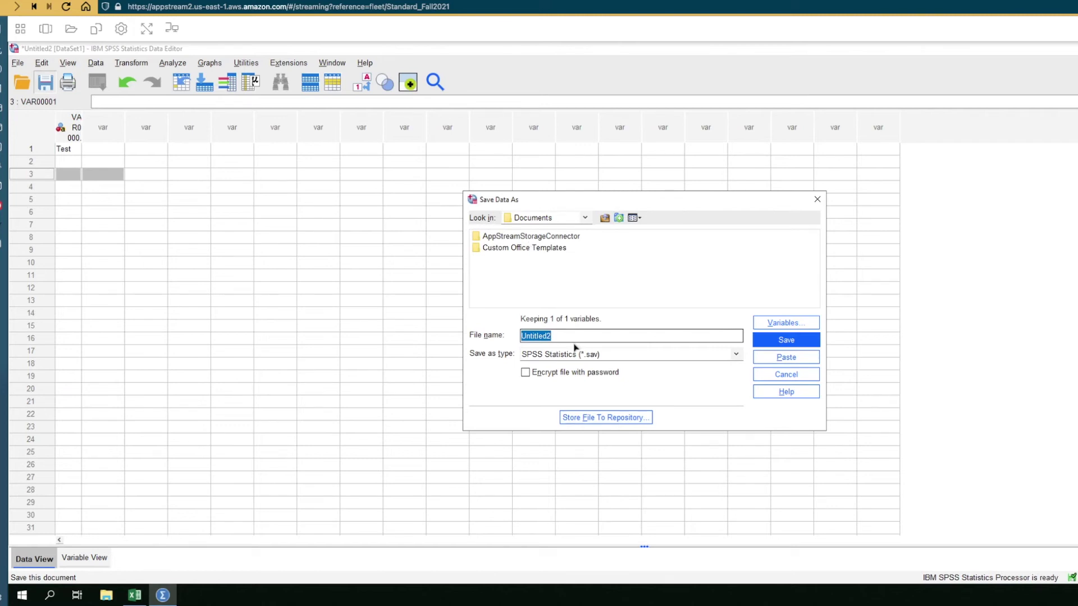
text(SPSSAssignment)
key(BackSpace)
text(1)
click(584, 218)
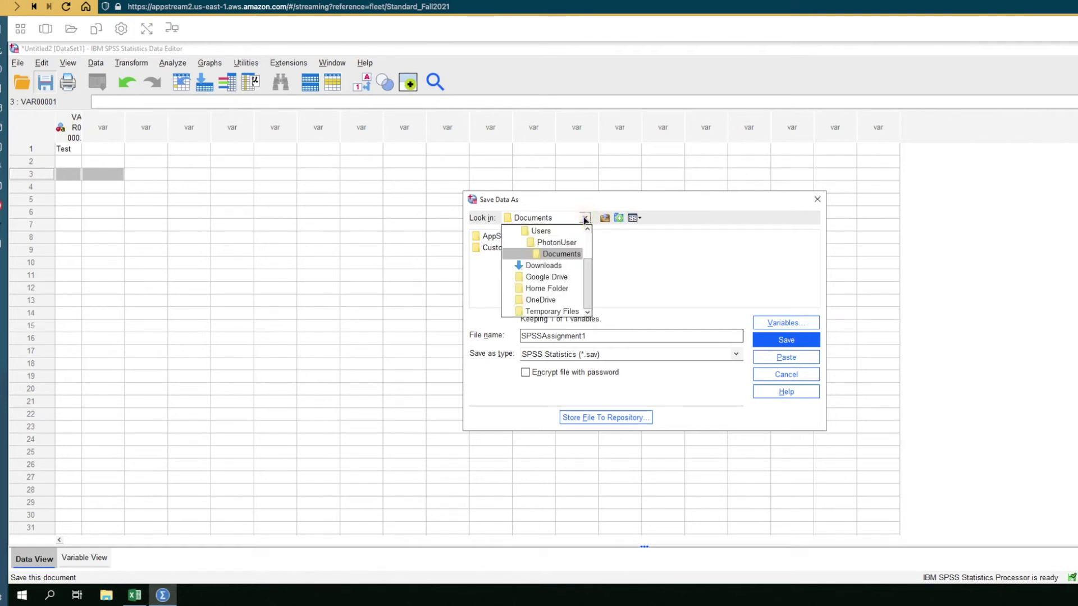
click(555, 277)
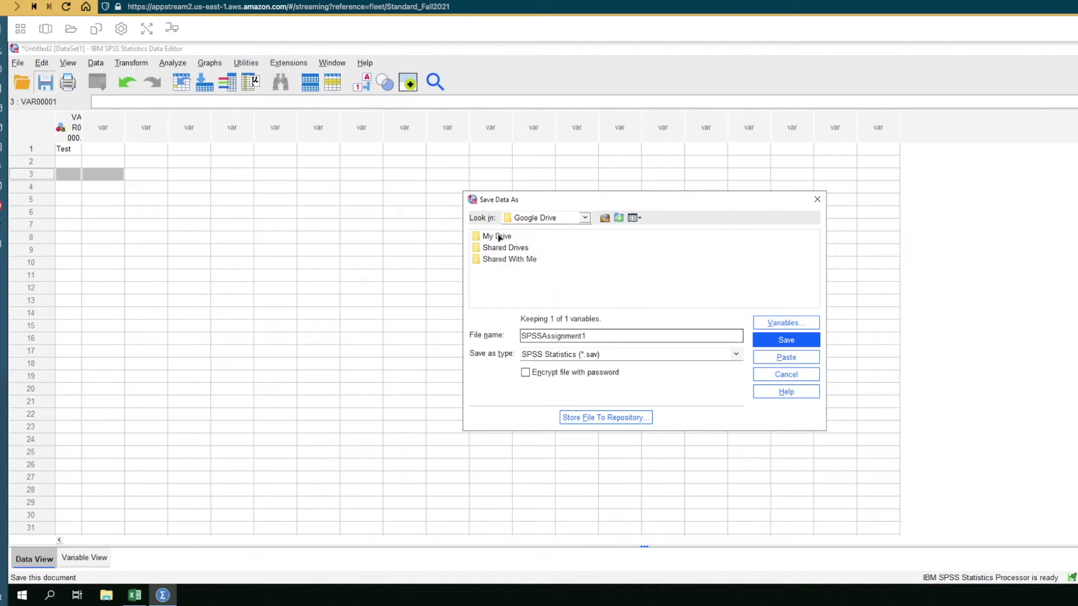
double_click(498, 238)
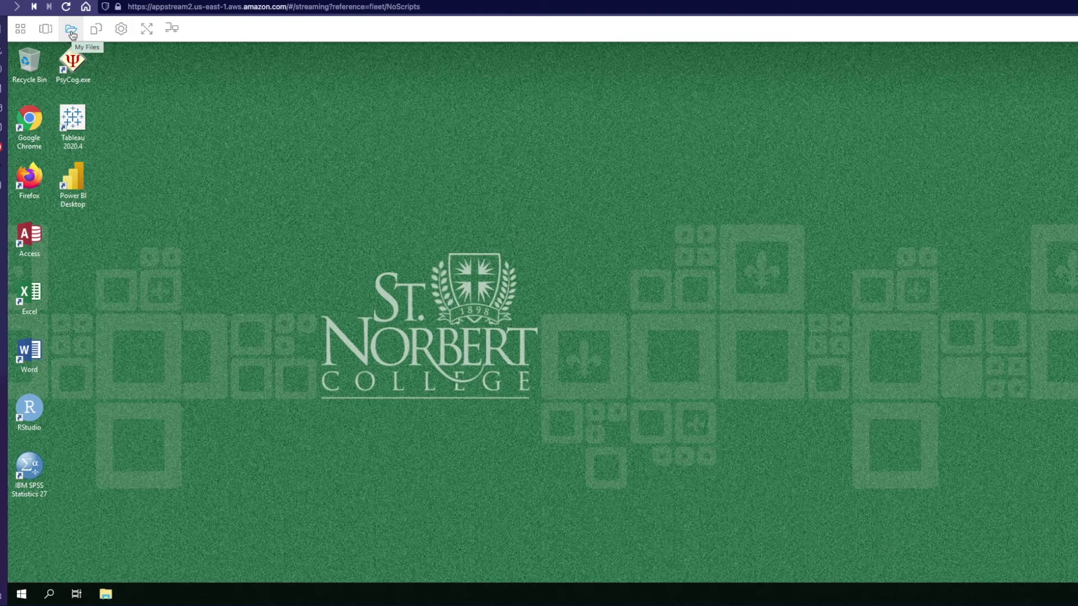
- Add OneDrive as storage from My Files using the college login account
click(72, 33)
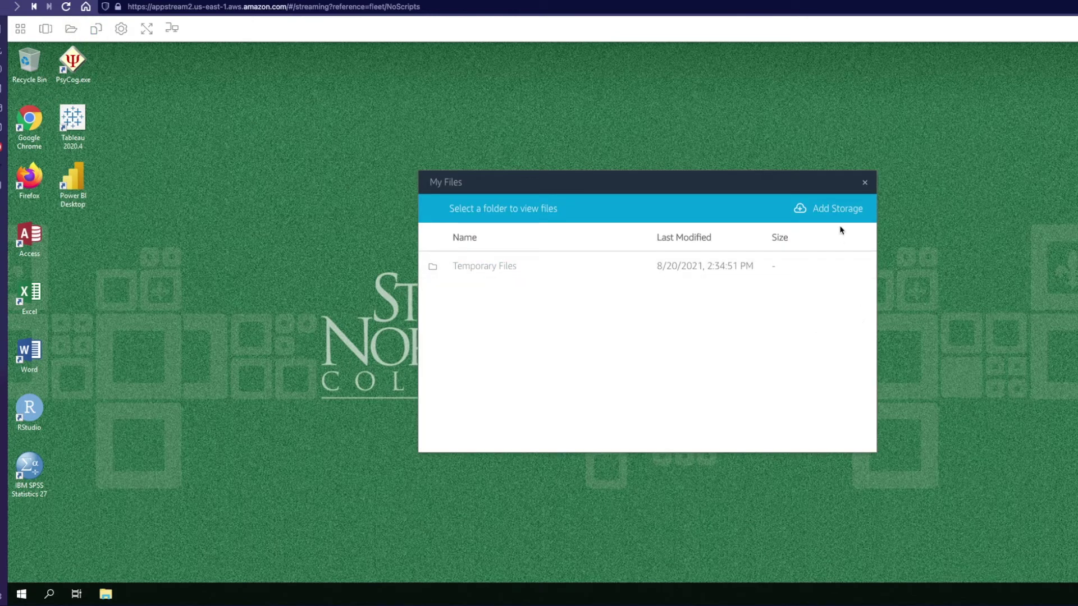
click(837, 211)
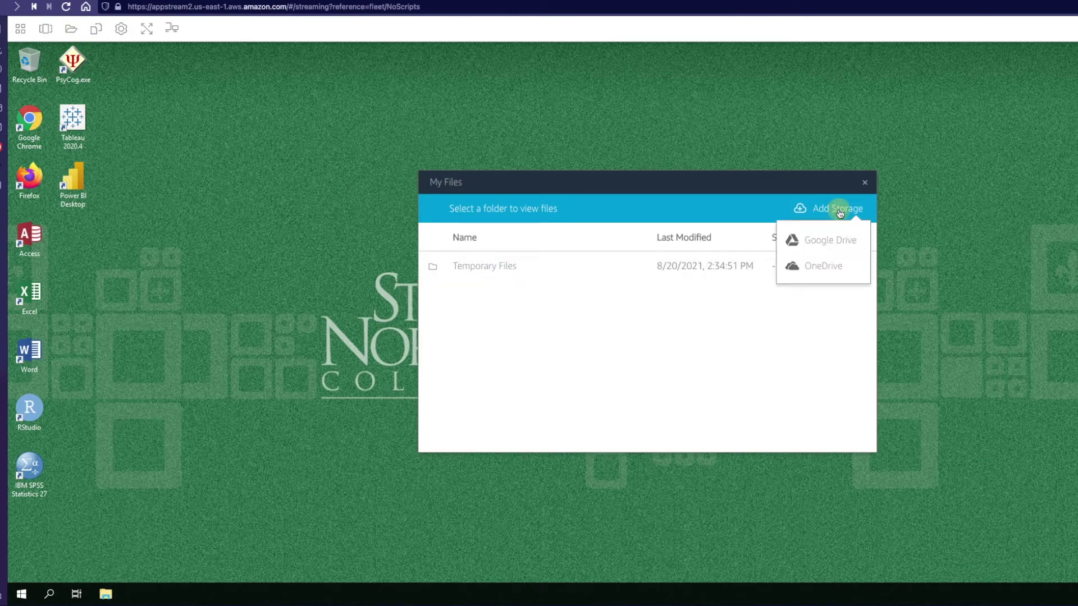
click(836, 268)
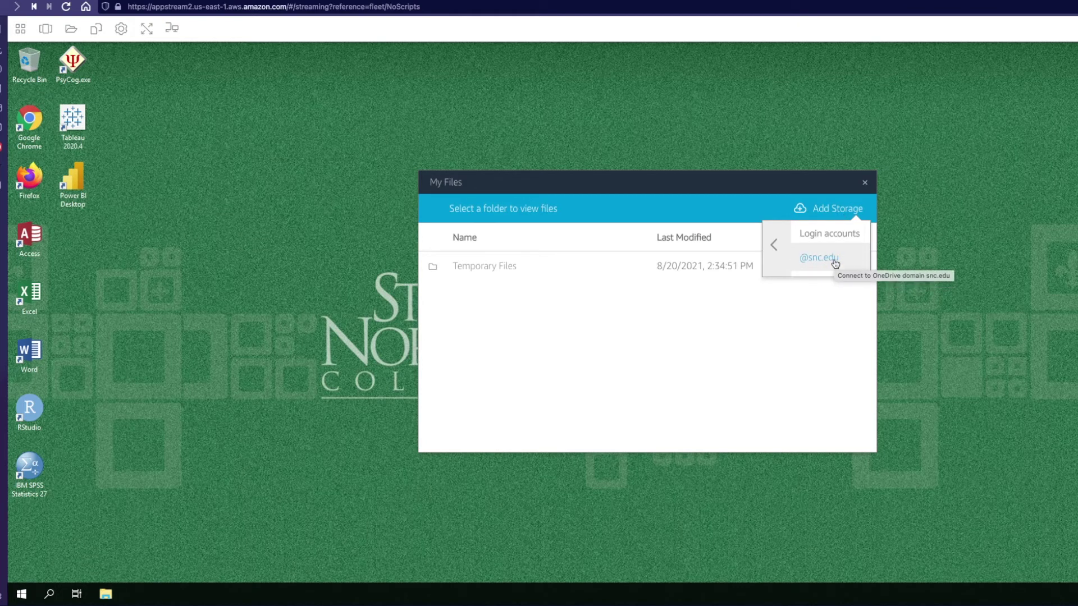
click(836, 262)
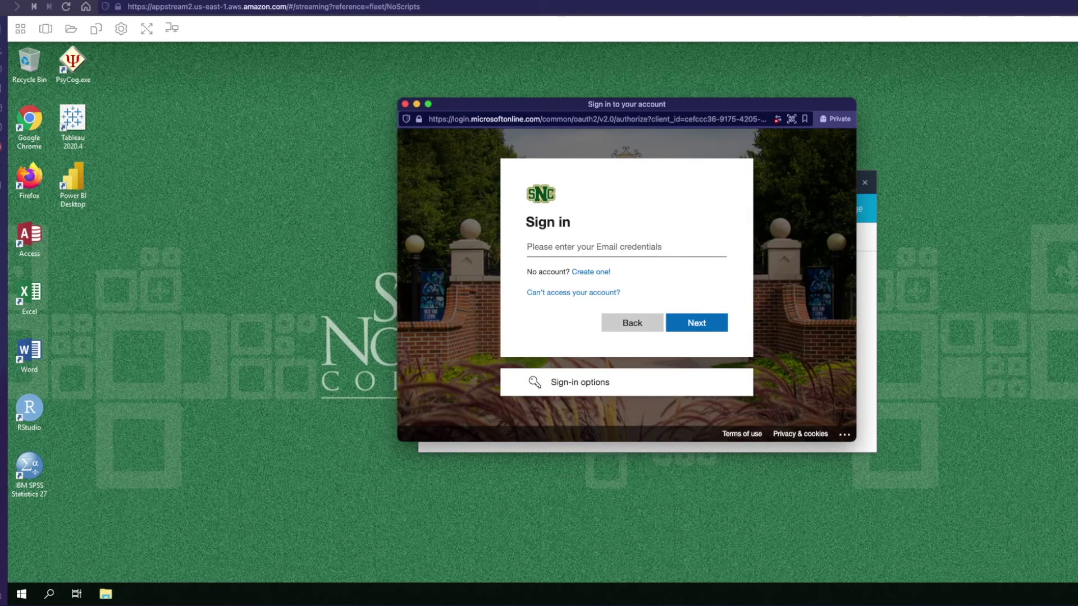
- Sign in to Microsoft with the student account's pasted e-mail and password
key(super+v)
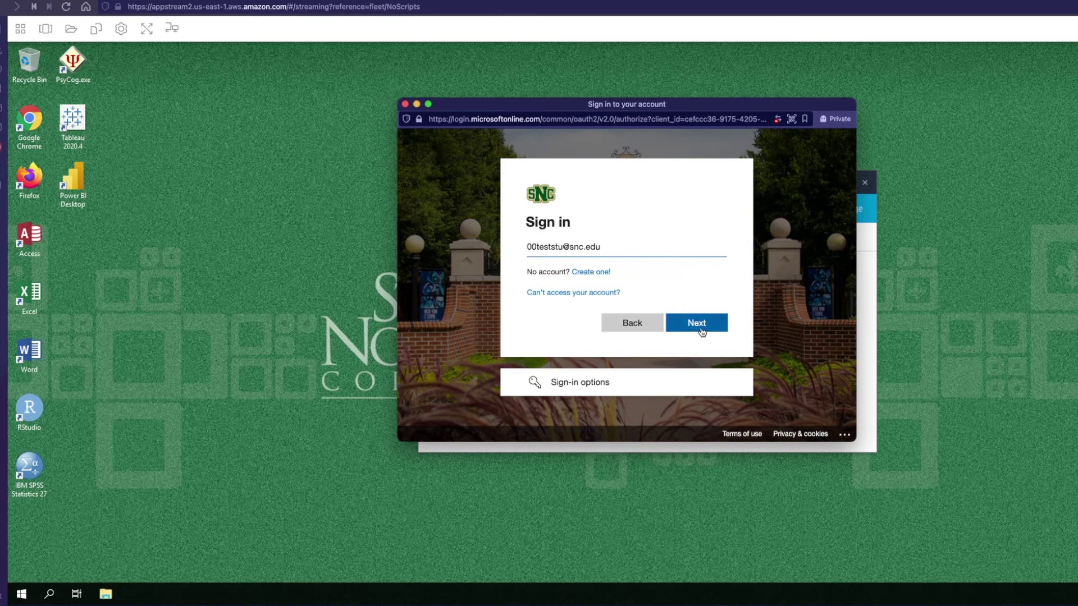
click(702, 331)
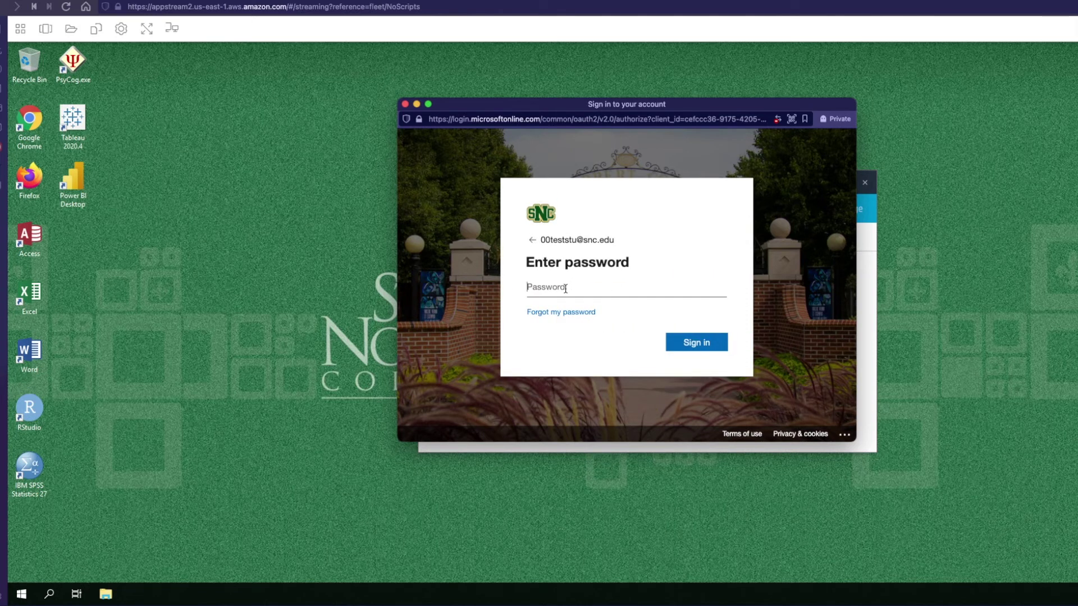
text(••••••••••••••••••••••)
click(683, 339)
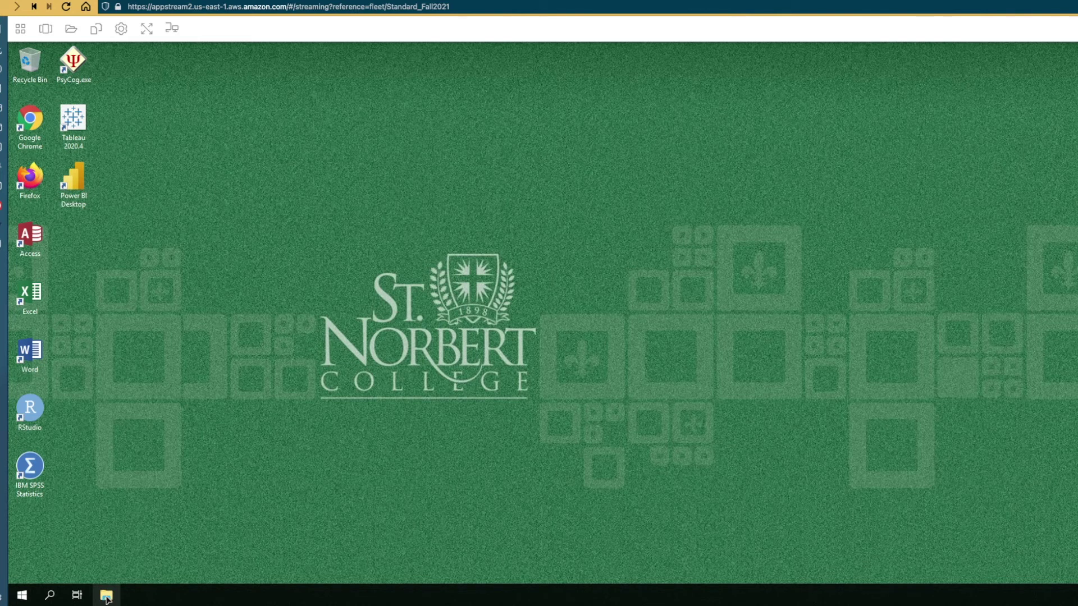
- Open File Explorer and show OneDrive's Files and Shared folders under This PC
click(106, 599)
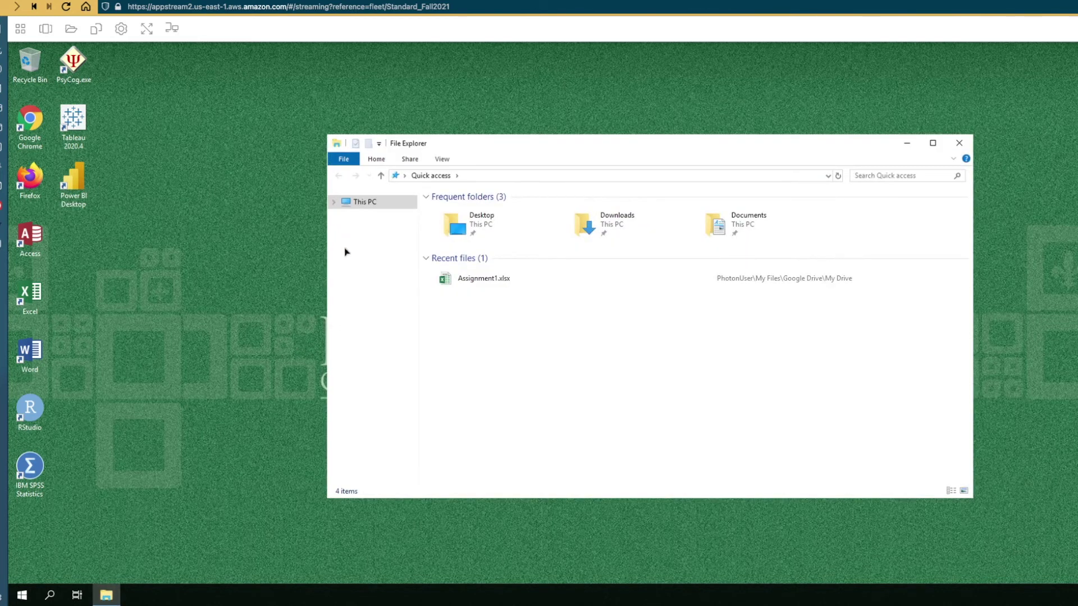
click(334, 204)
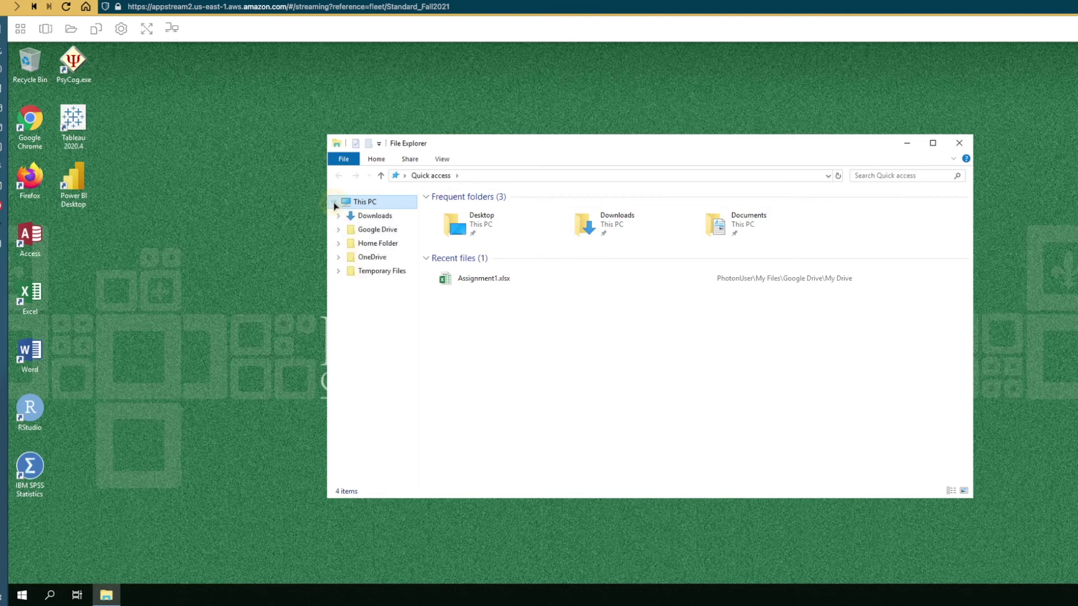
click(365, 258)
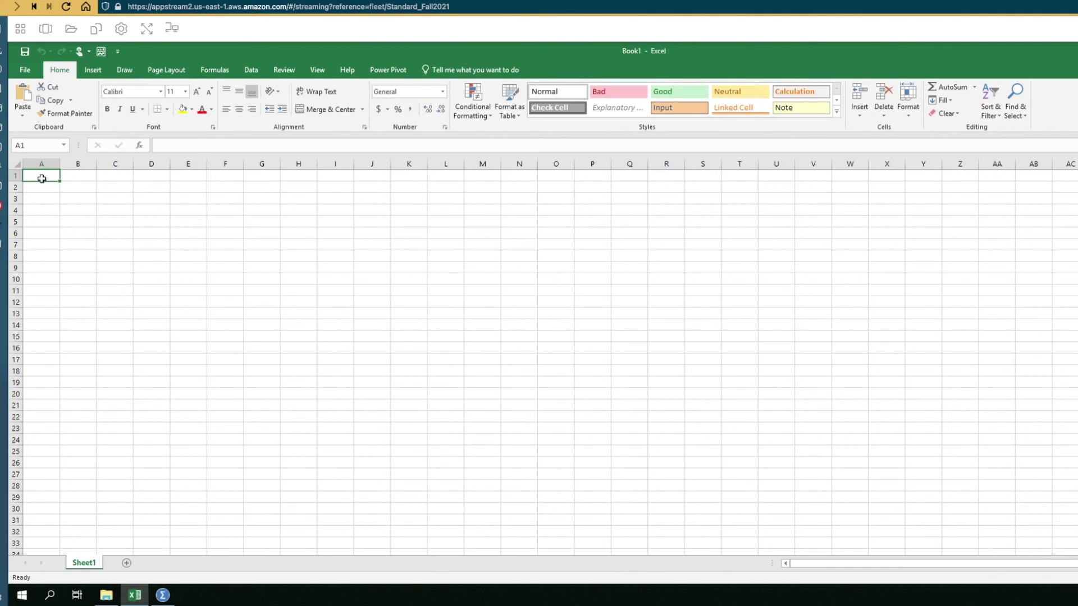
- Enter Test in cell A1 of the blank workbook
text(Test)
key(Tab)
key(Down)
key(Down)
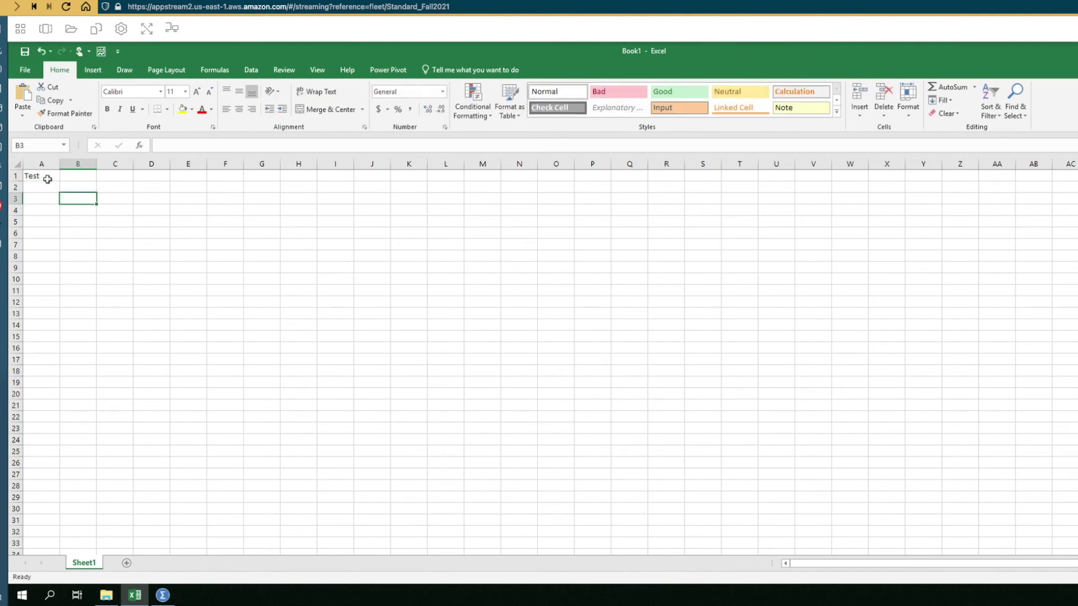
click(48, 178)
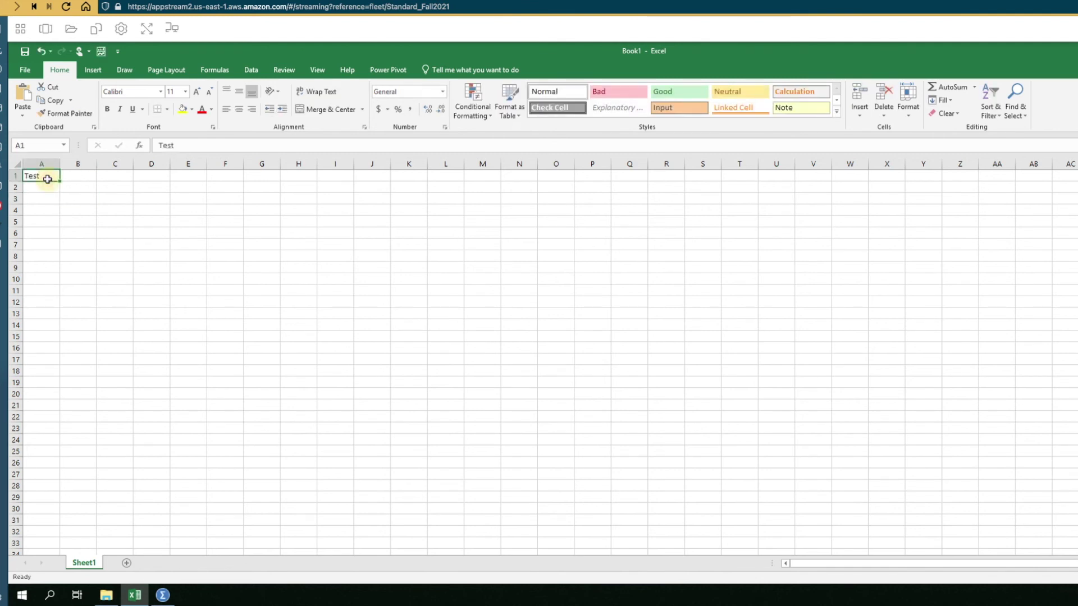
- Save the workbook as Assigment1.xlsx in OneDrive's Files folder
click(26, 72)
click(45, 181)
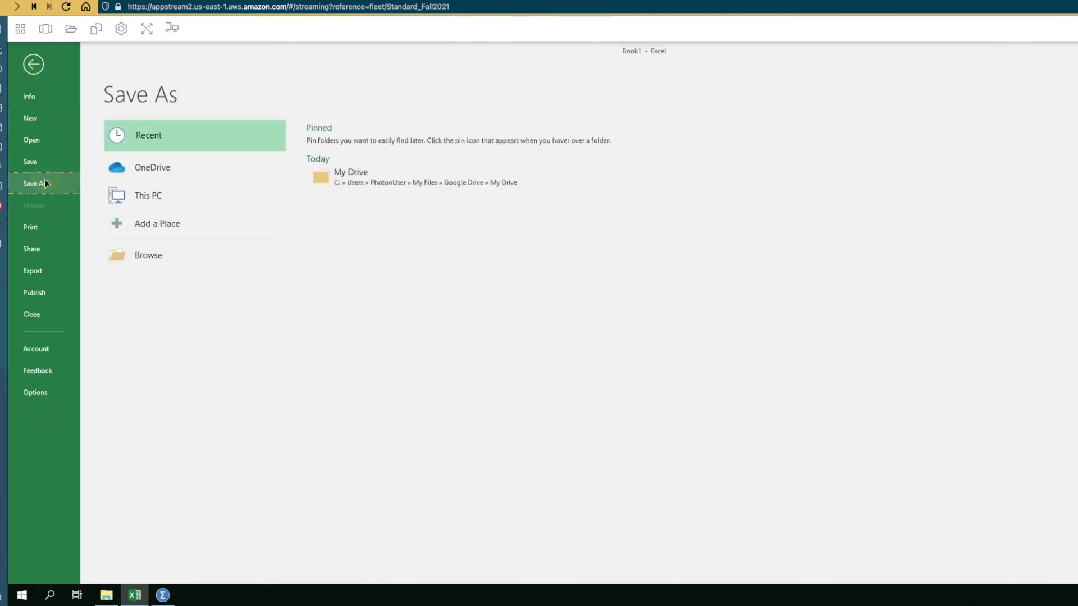
click(167, 259)
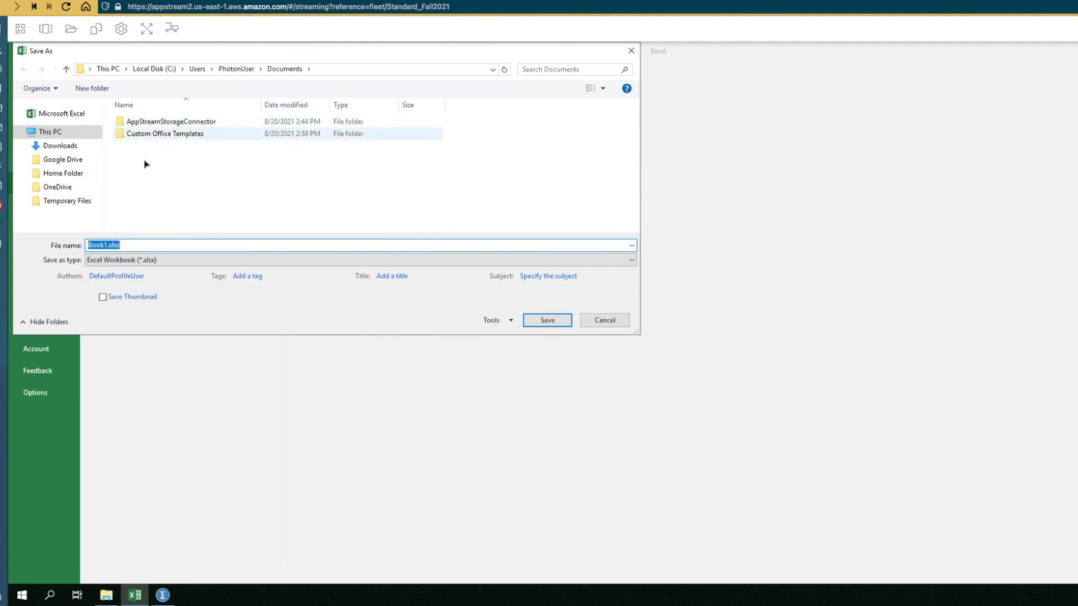
click(55, 193)
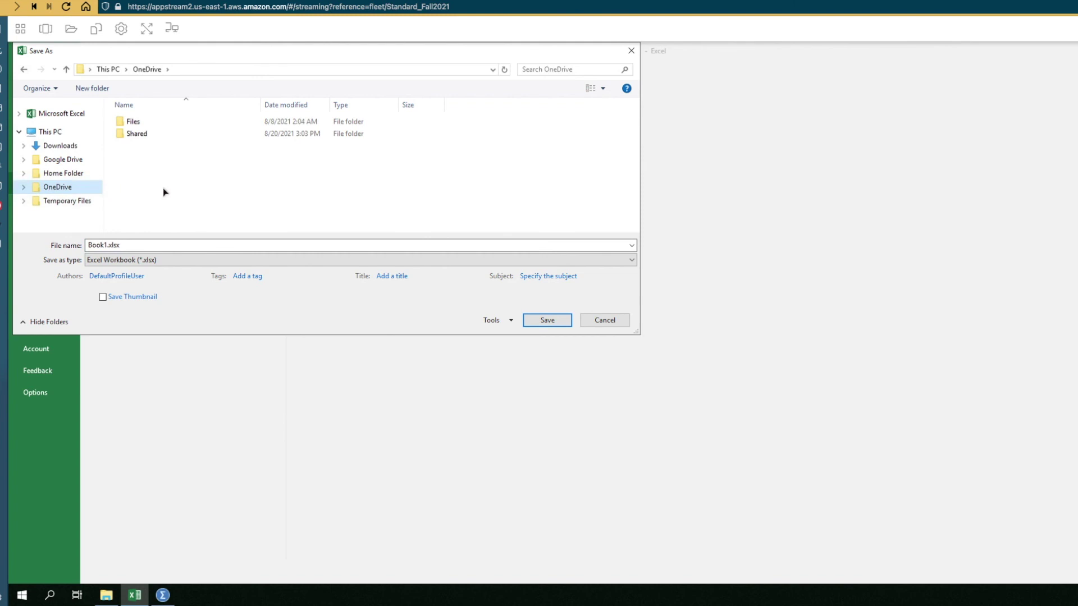
double_click(133, 123)
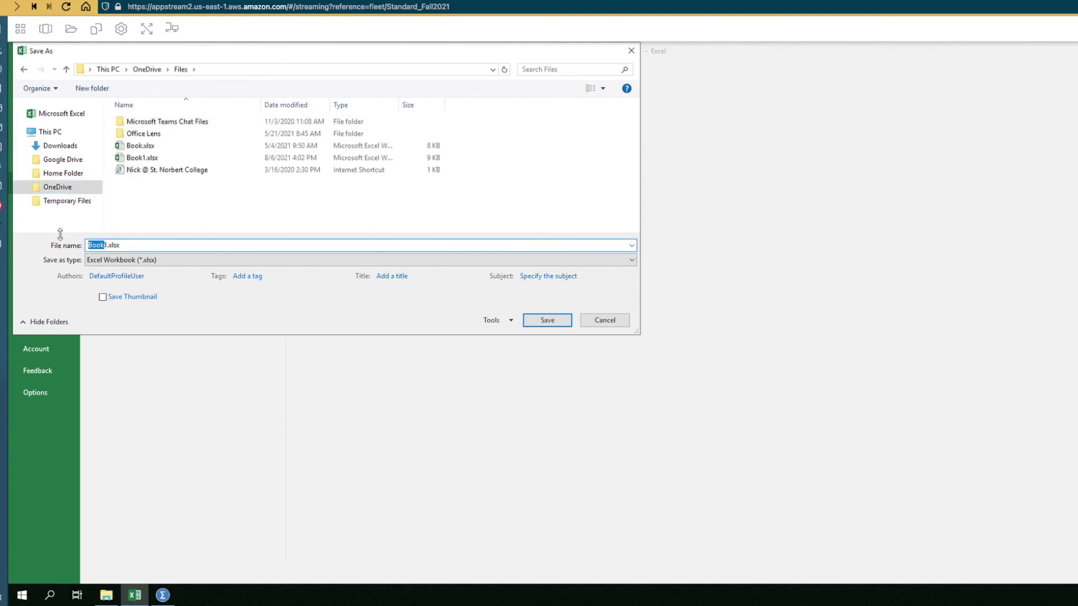
text(Assigment)
click(541, 323)
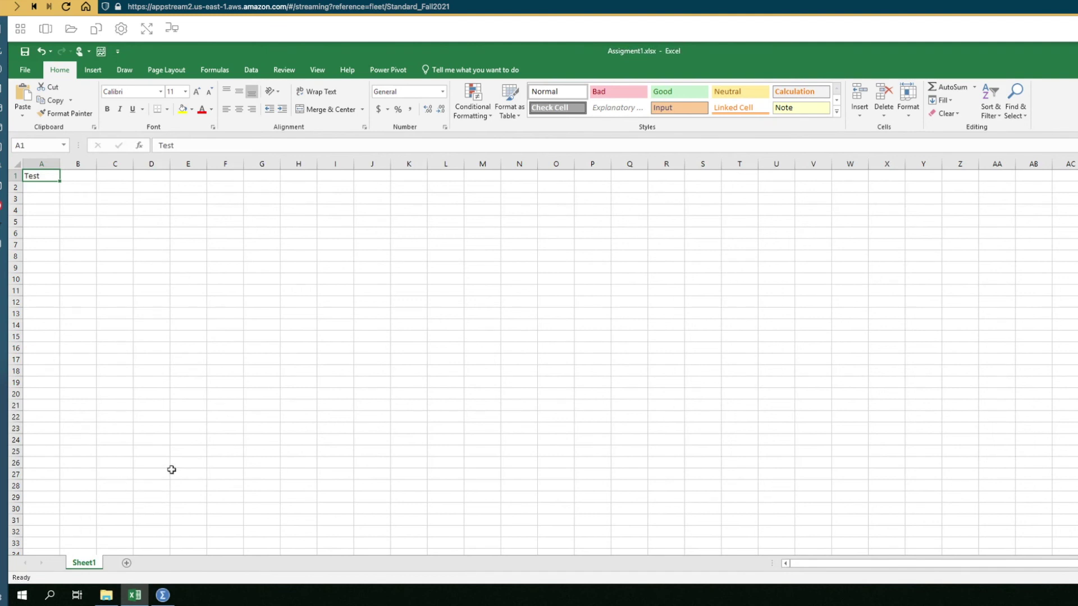
key(alt+Tab)
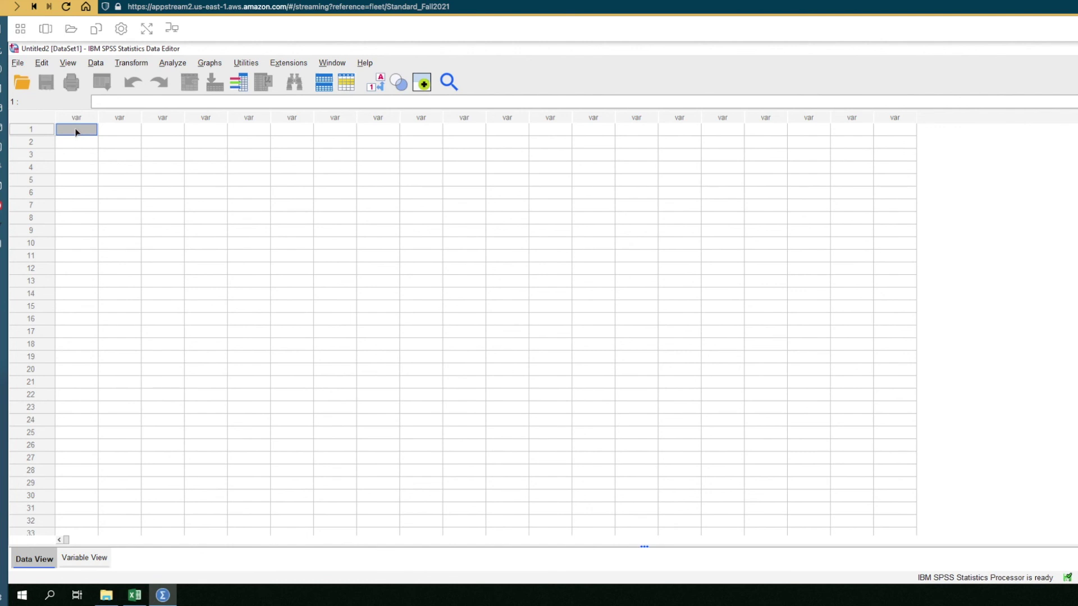
- Enter Test in row 1 of VAR00001
text(Test)
click(124, 179)
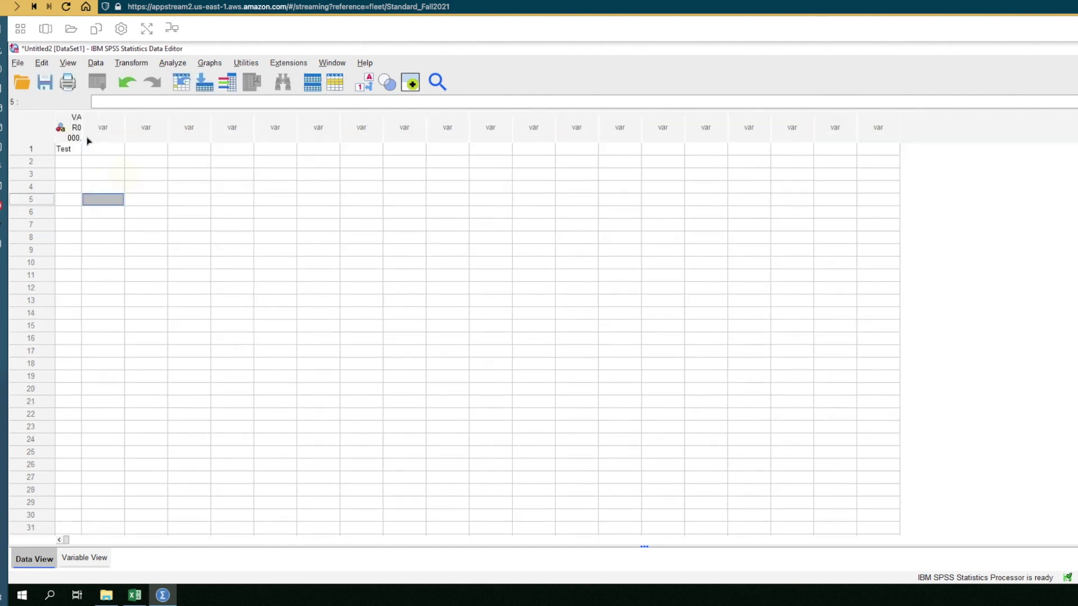
click(45, 83)
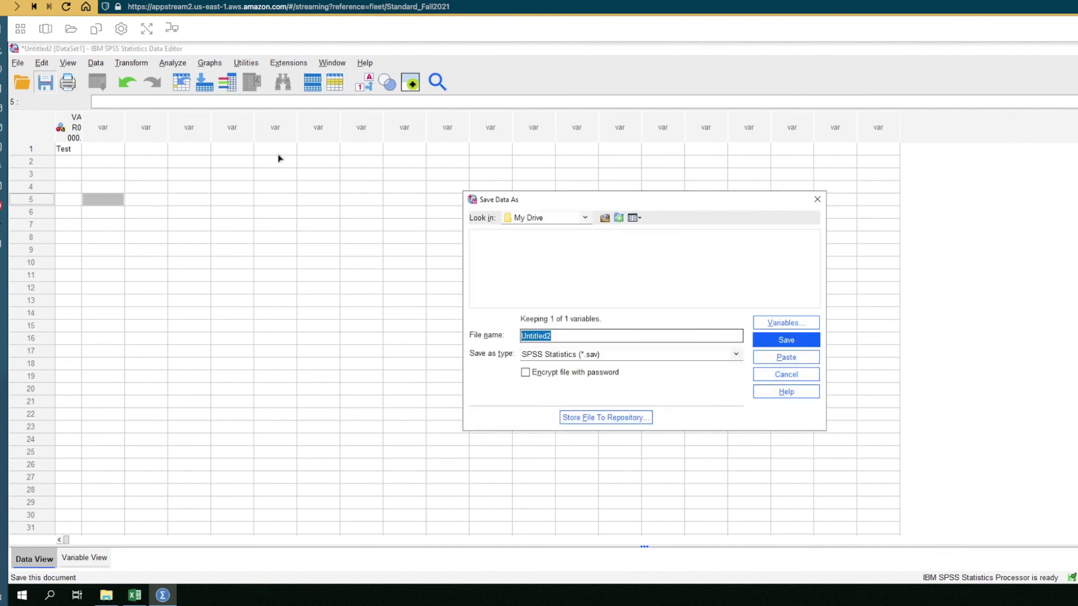
- Point the save dialog at OneDrive's Files folder and replace the name with 'Assignment 1'
click(585, 218)
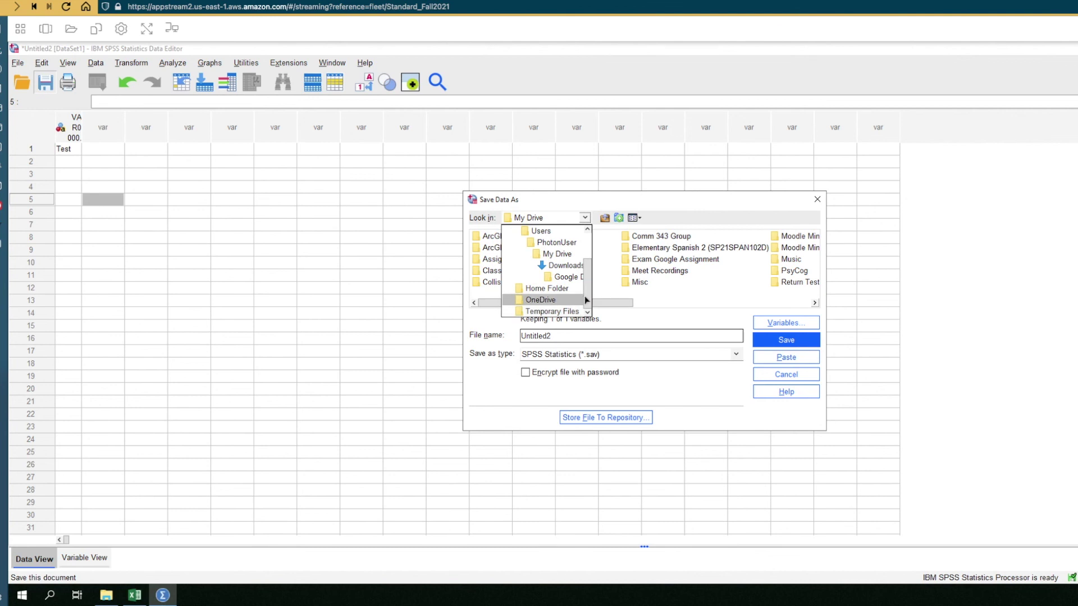
scroll(586, 296, up, 2)
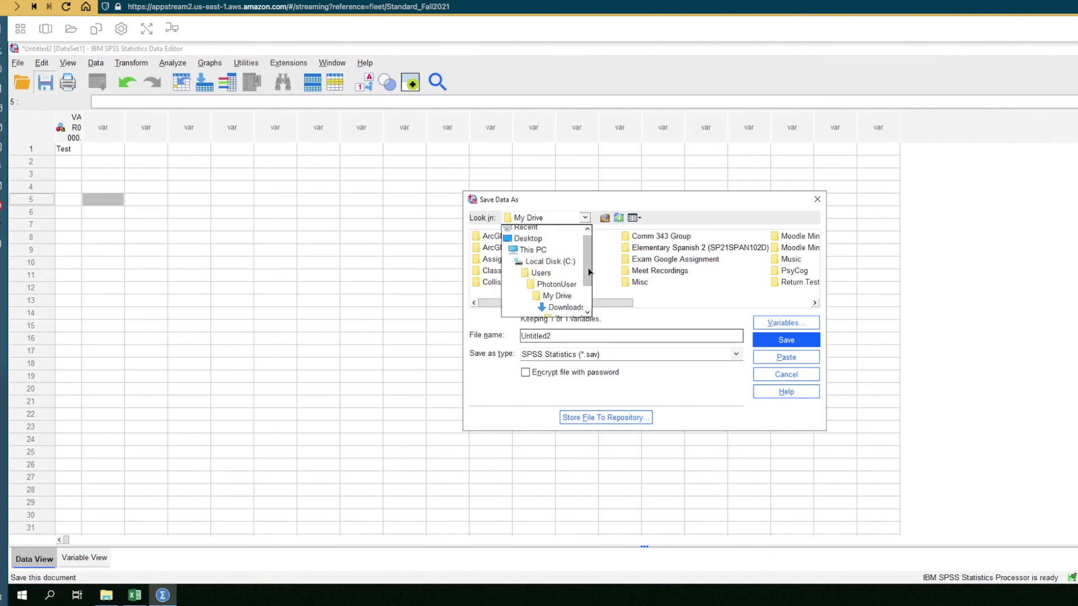
scroll(584, 309, down, 2)
click(553, 301)
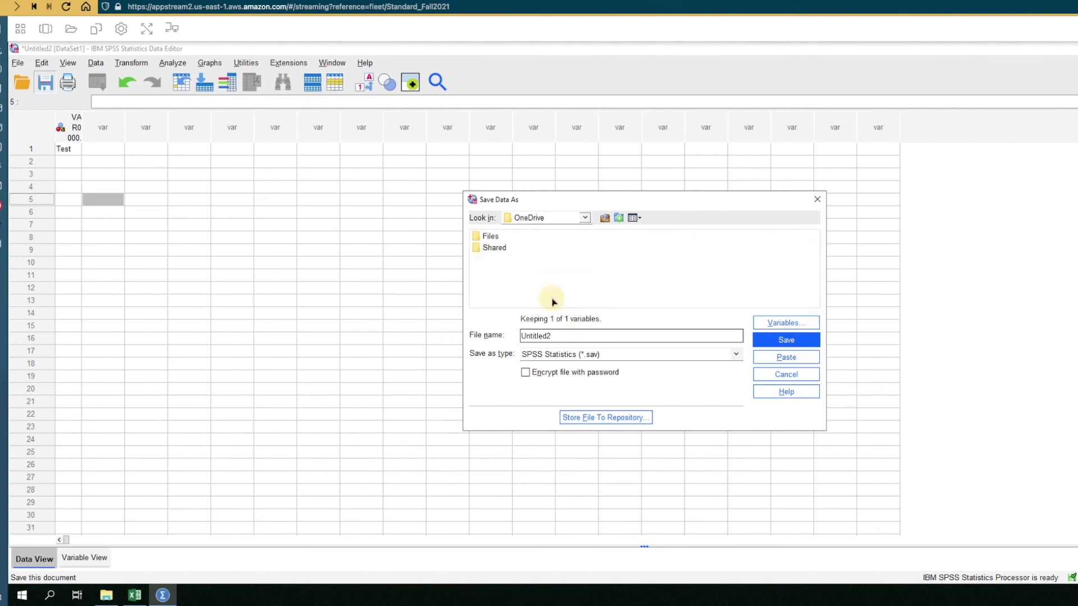
click(493, 237)
double_click(493, 237)
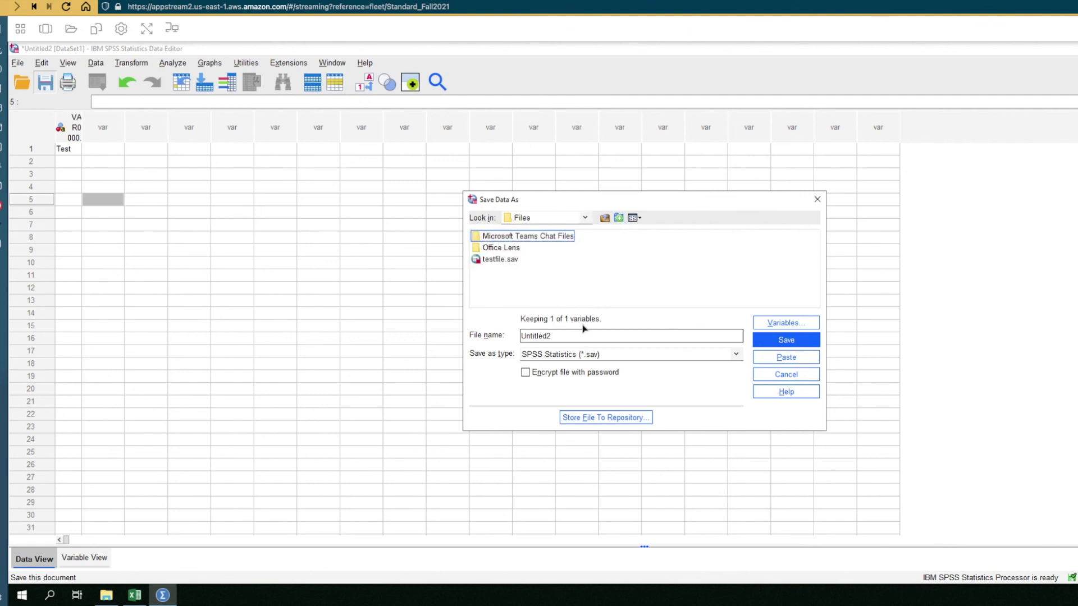
click(565, 335)
double_click(525, 332)
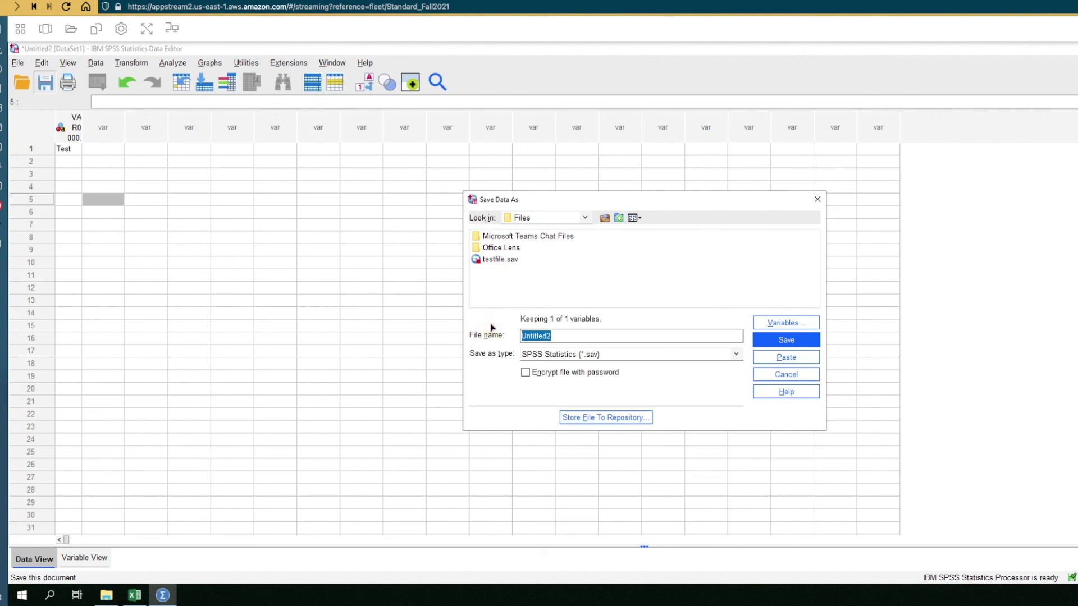
text(Assignmen)
text(t 1)
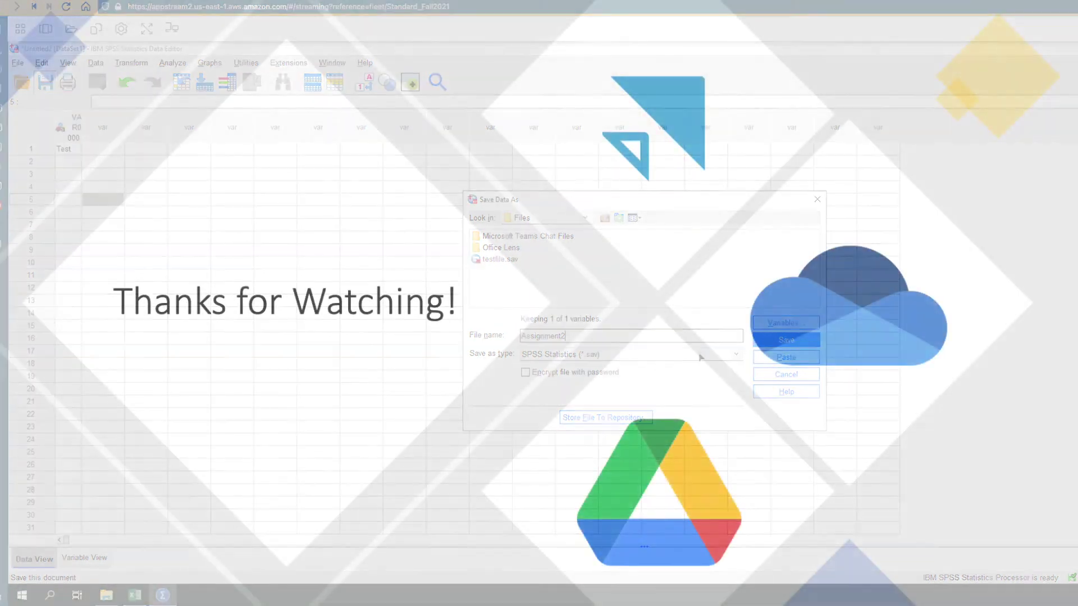